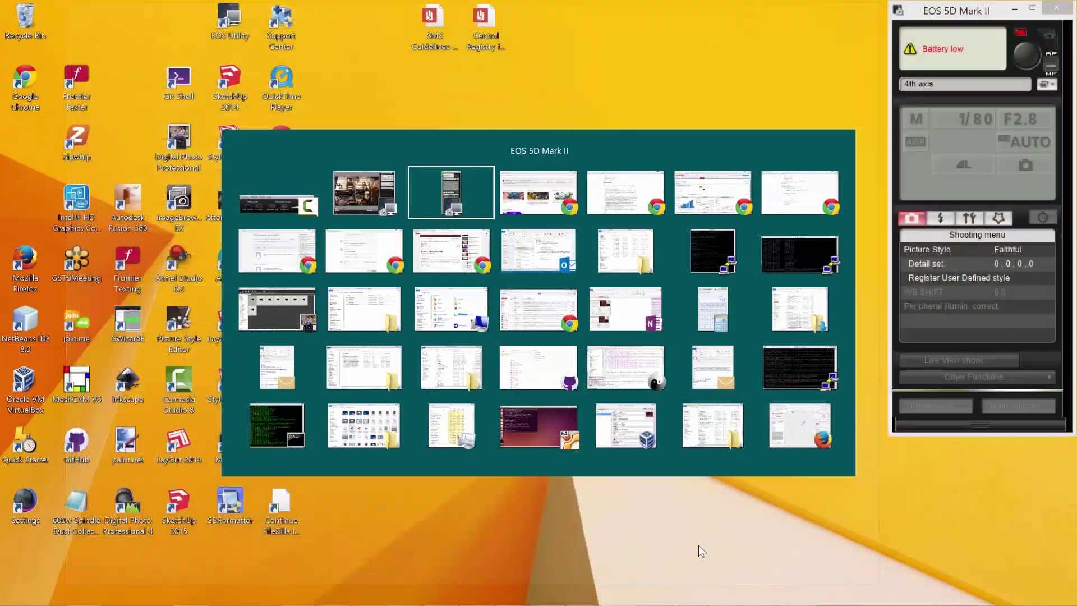
key("alt+Tab")
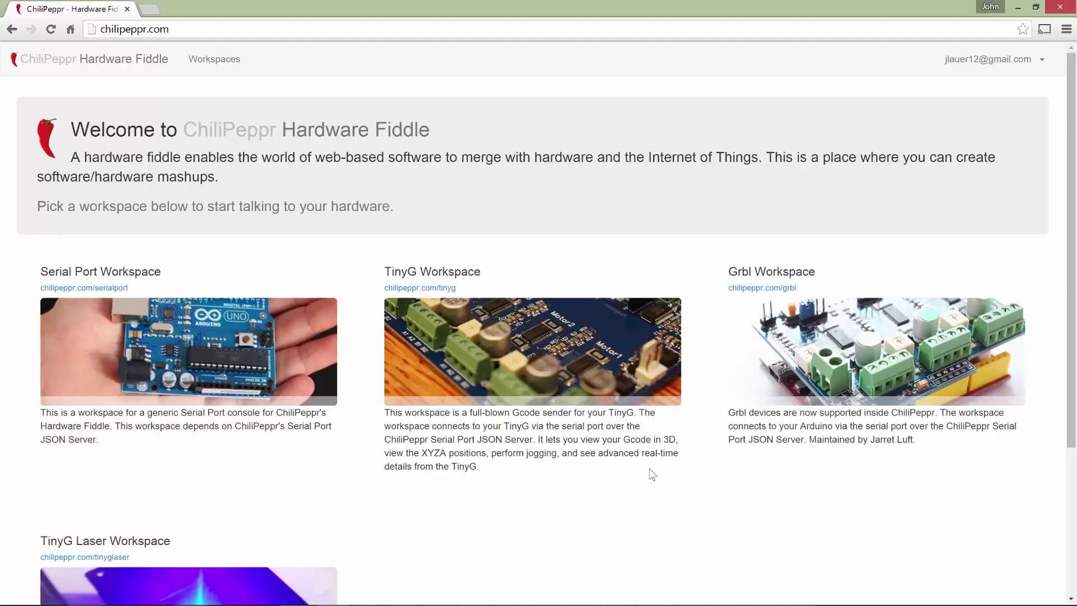
Return to Chrome and open the TinyG workspace from the ChiliPeppr welcome page
left_click(431, 290)
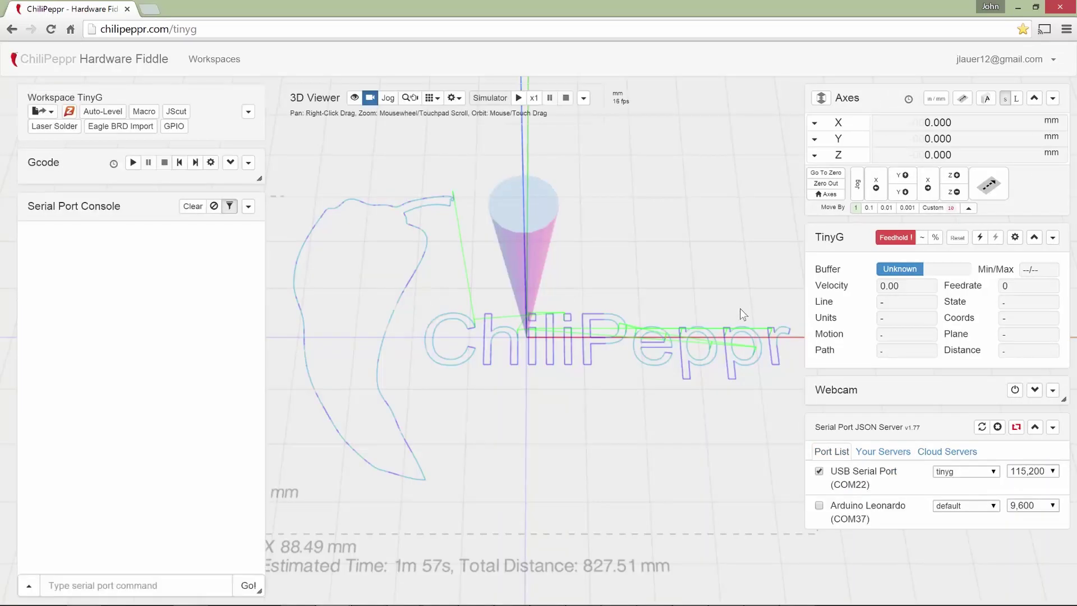
Scan the subnet, connect to the serial server at 192.168.1.136, then to the TinyG on ttyACM2
left_click(892, 455)
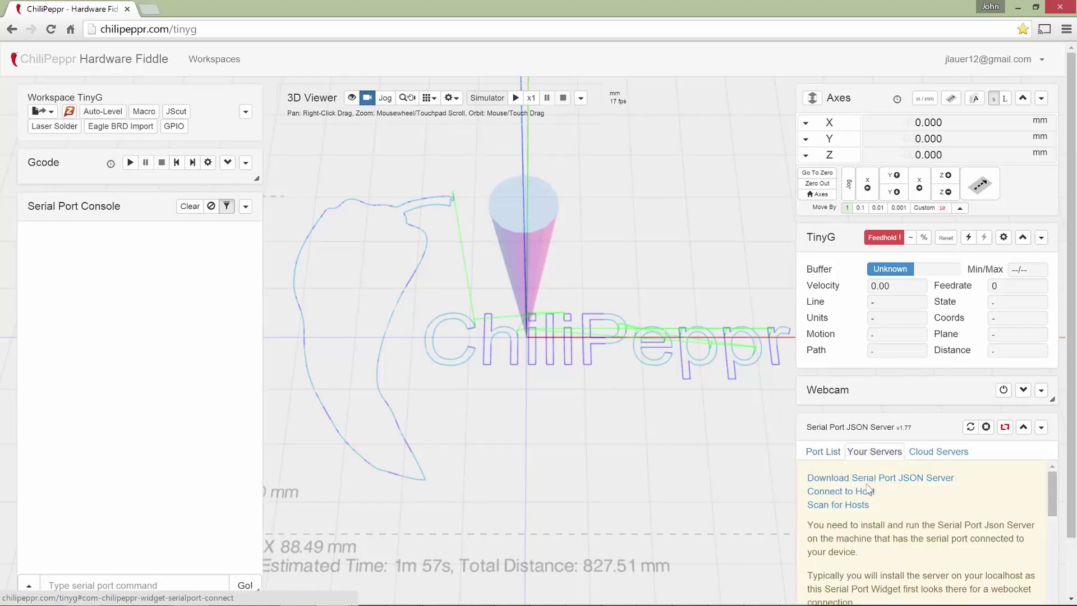
left_click(858, 506)
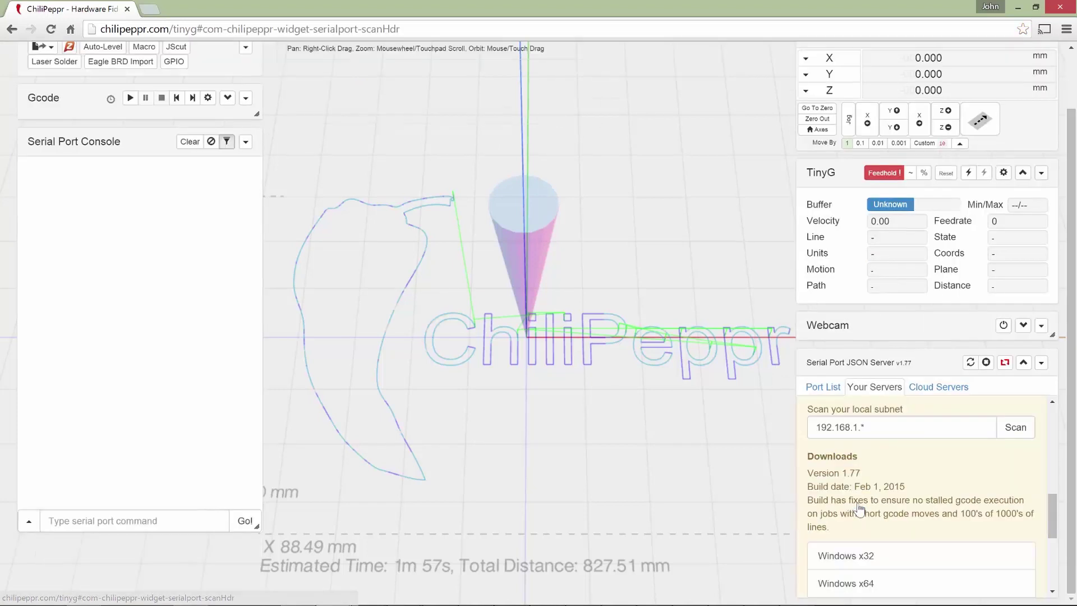
scroll(859, 505, "down", 3)
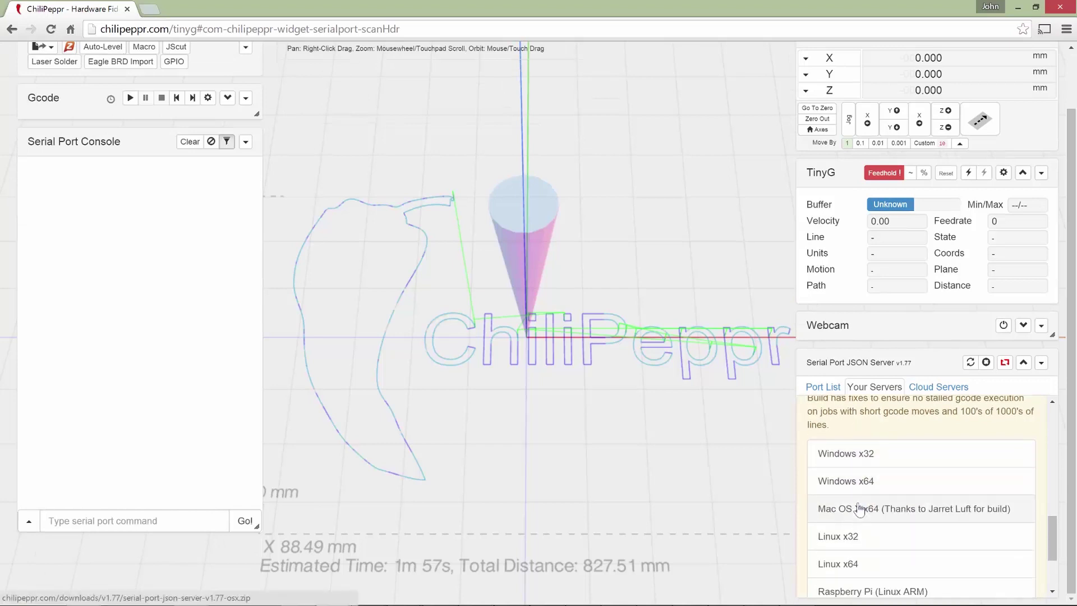
scroll(858, 504, "up", 3)
scroll(859, 504, "up", 1)
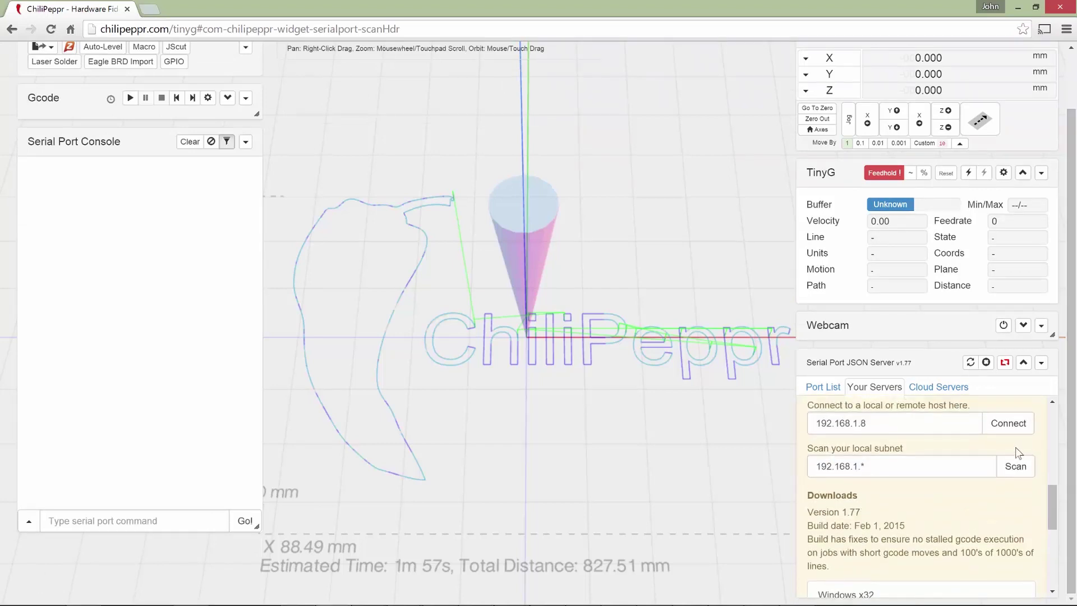
left_click(1015, 471)
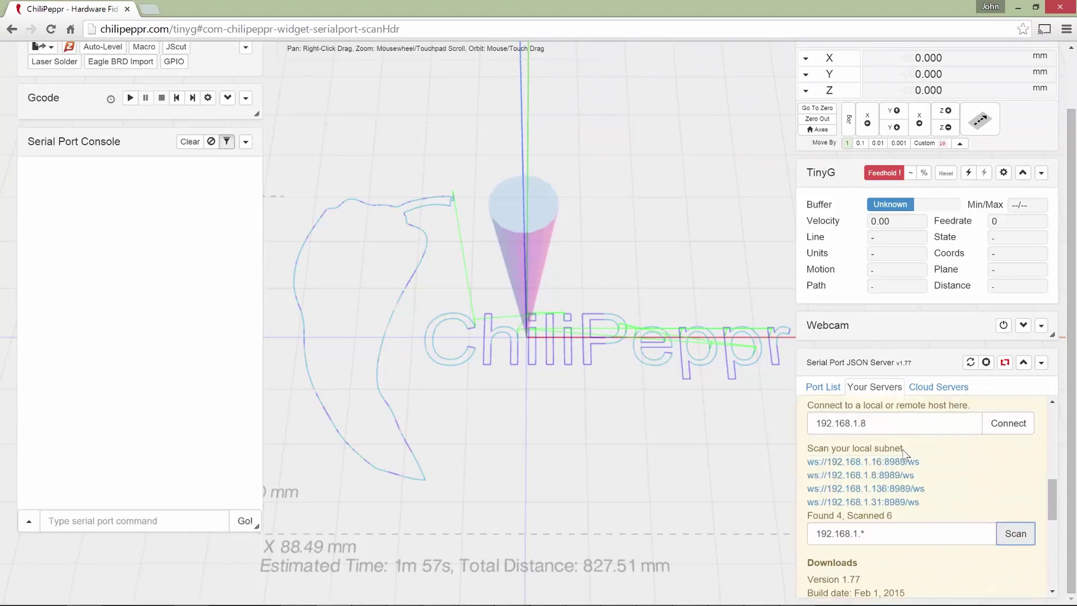
left_click(900, 490)
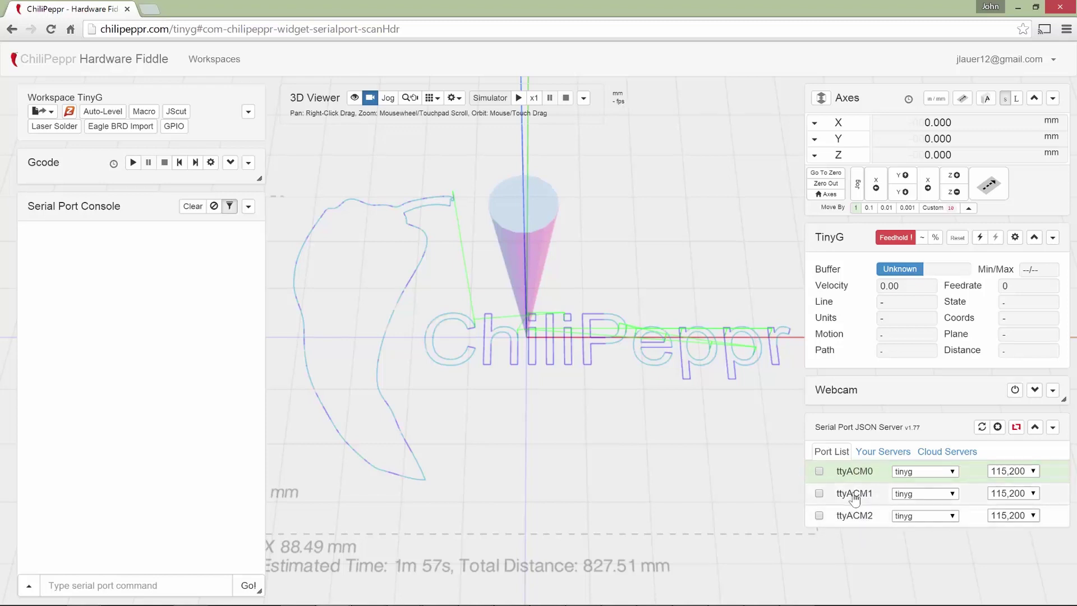
left_click(858, 517)
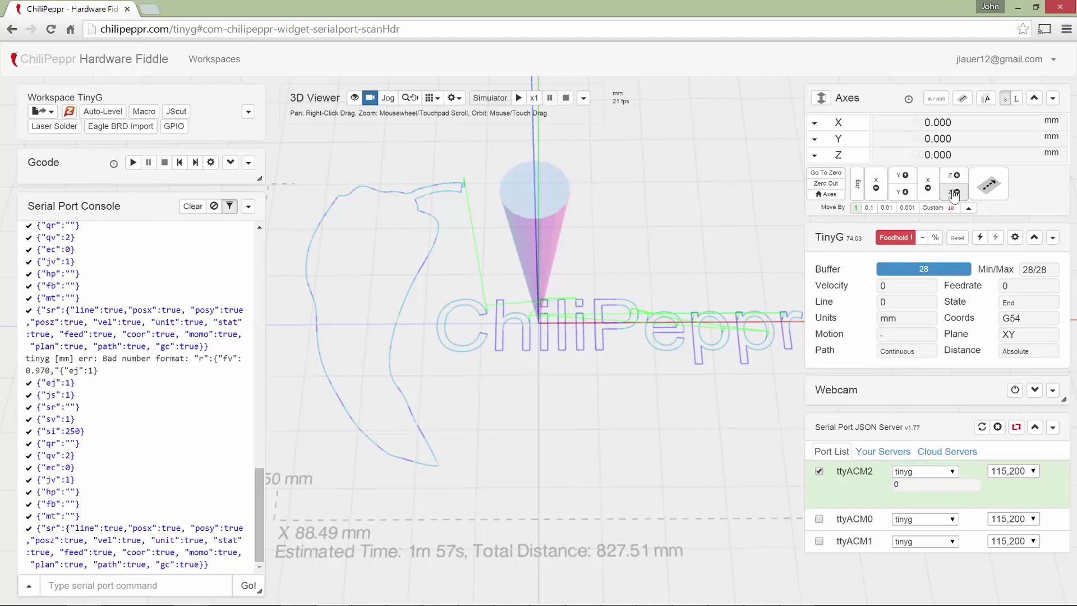
Jog the Y axis by 1 mm and add the A axis to the position readout
left_click(910, 182)
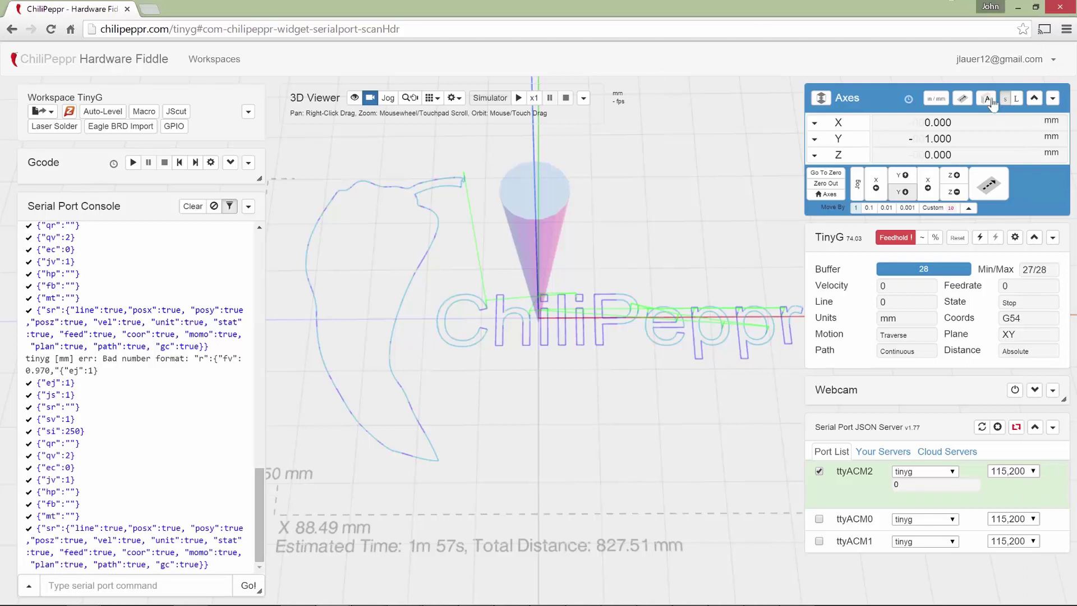
left_click(986, 101)
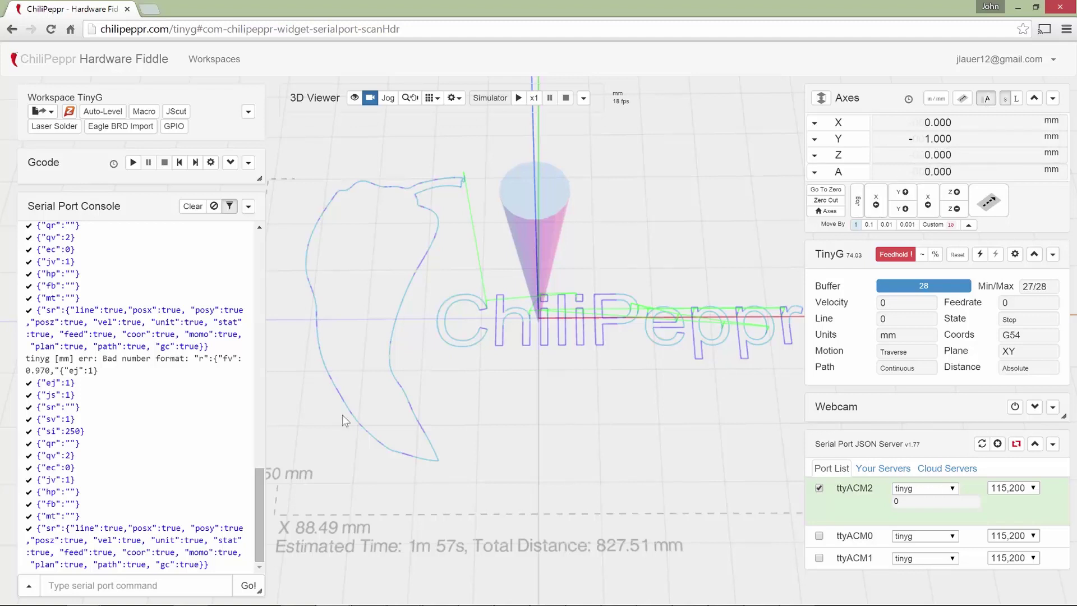
Send g0 a0, set motor 1 power level to 1 with $1pl=1, then send g0 a1000
left_click(106, 585)
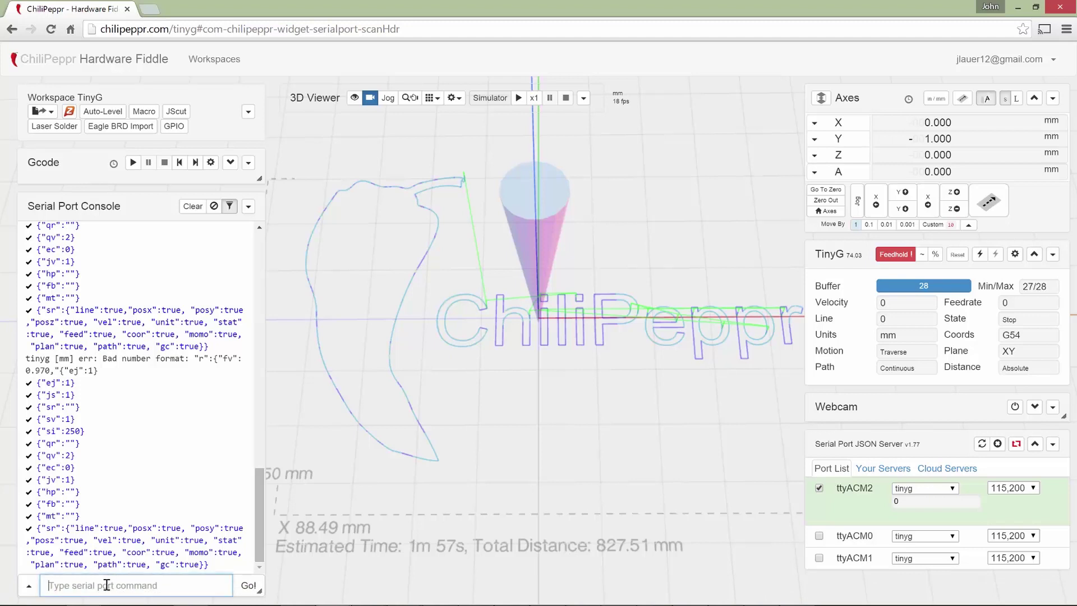
type("g0 a0")
key("Return")
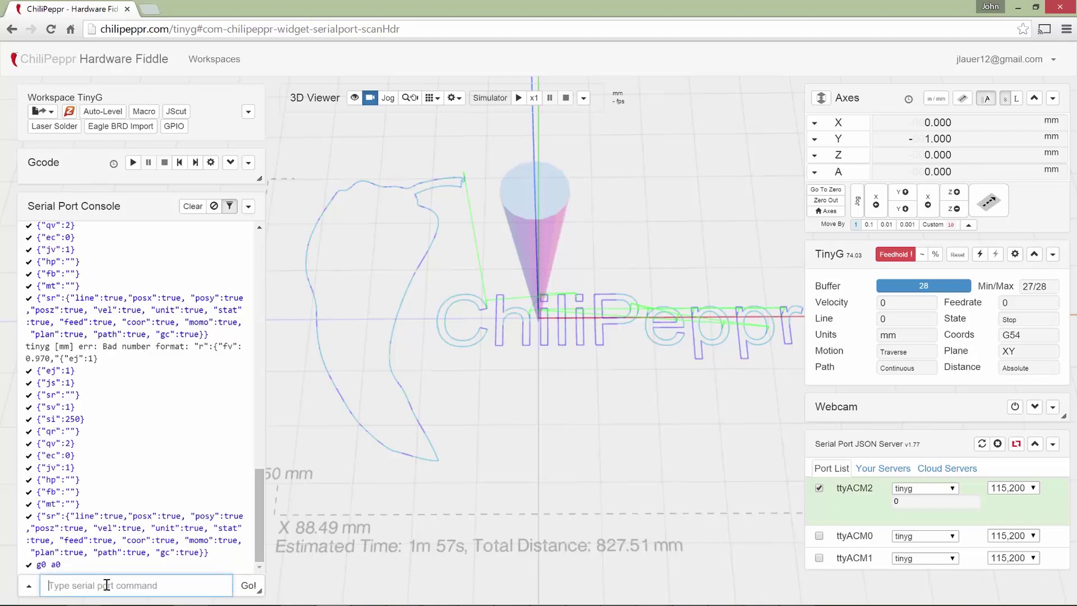
key("Up")
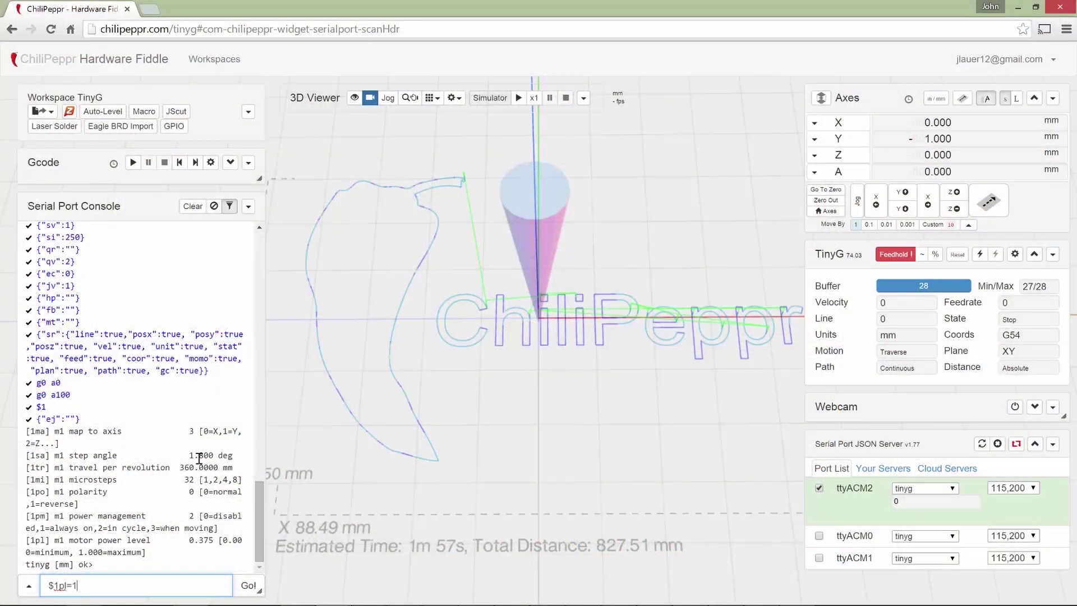
key("Return")
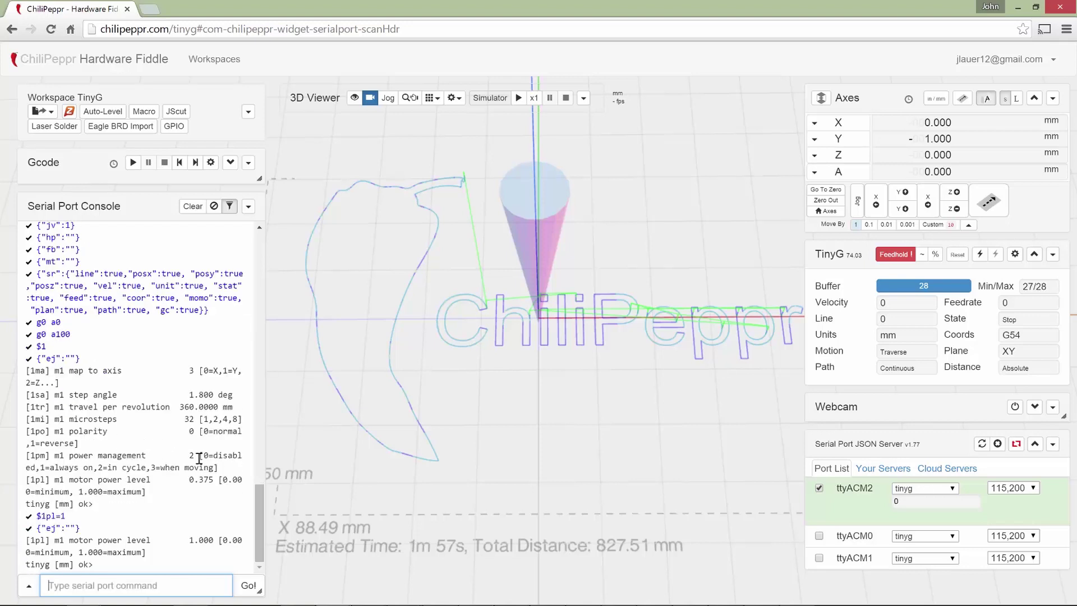
key("Up")
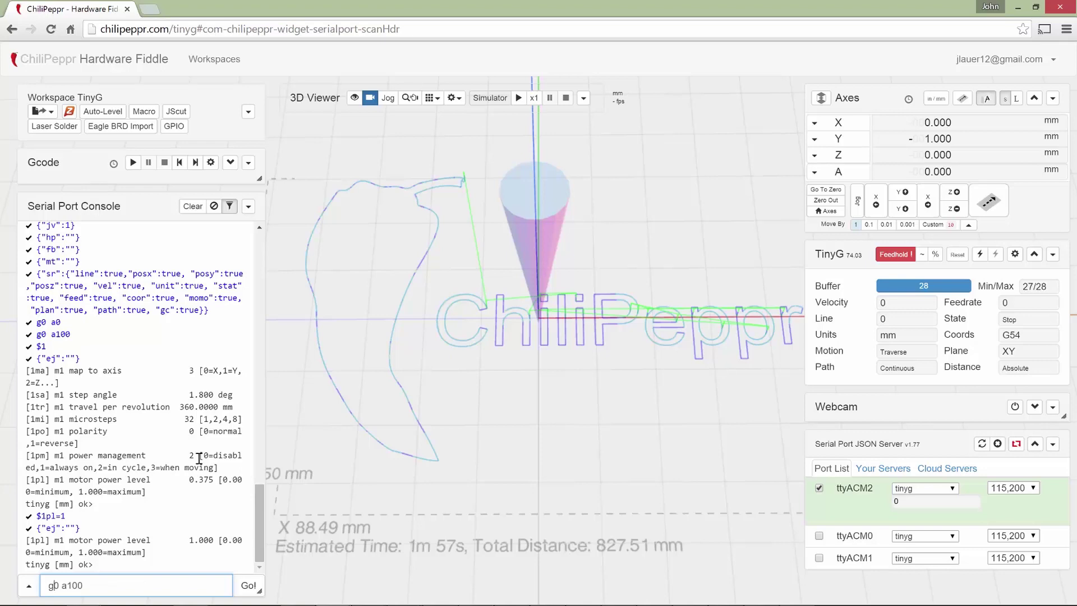
type("0")
key("Return")
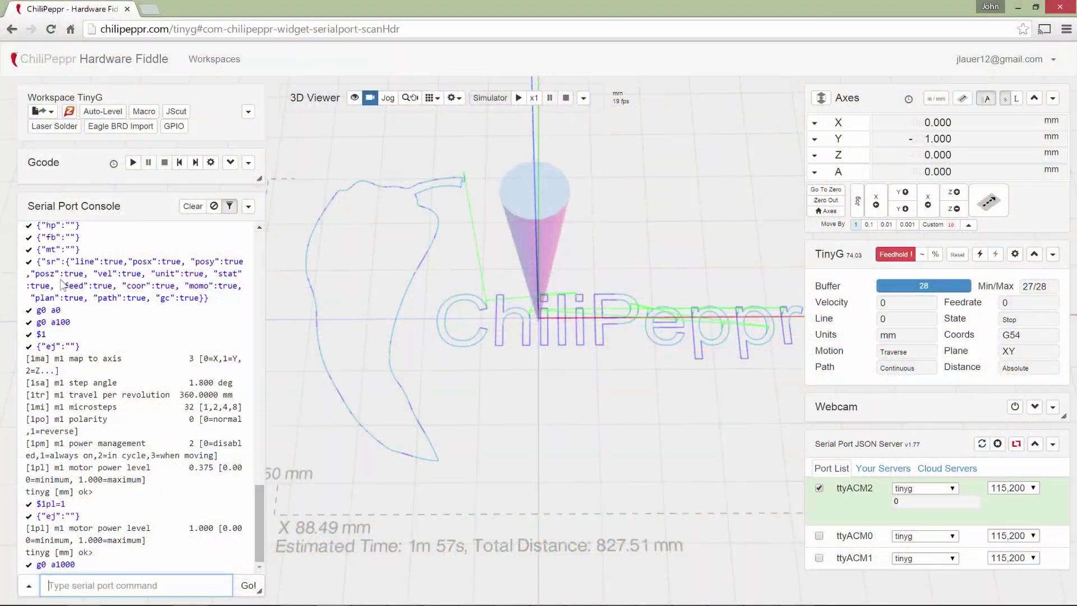
Resend the copied status report settings line with "posz":true added so A position is reported
triple_click(212, 300)
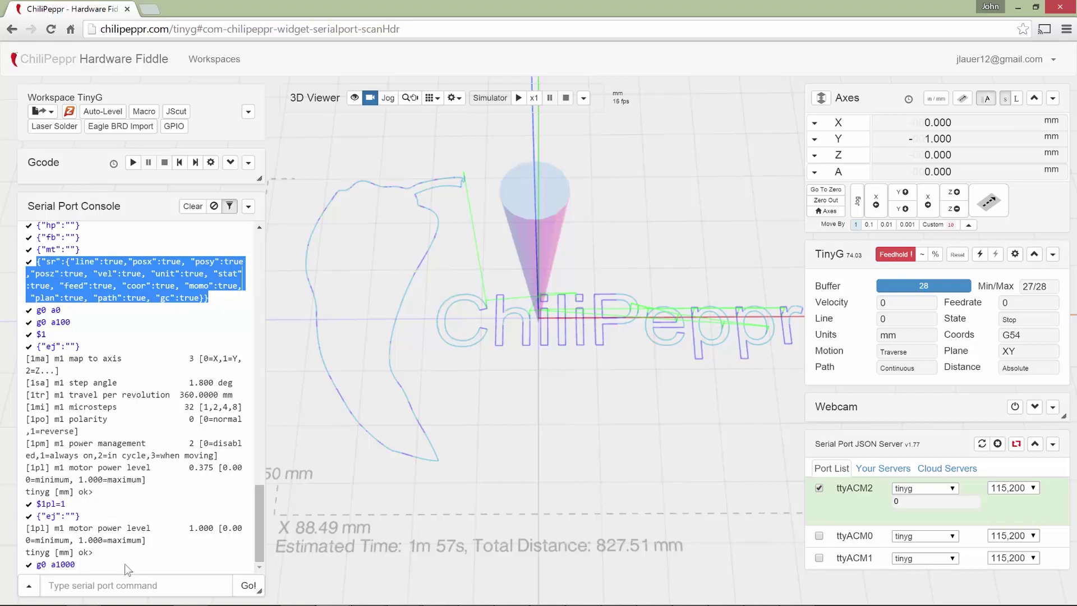
left_click(112, 584)
key("ctrl+v")
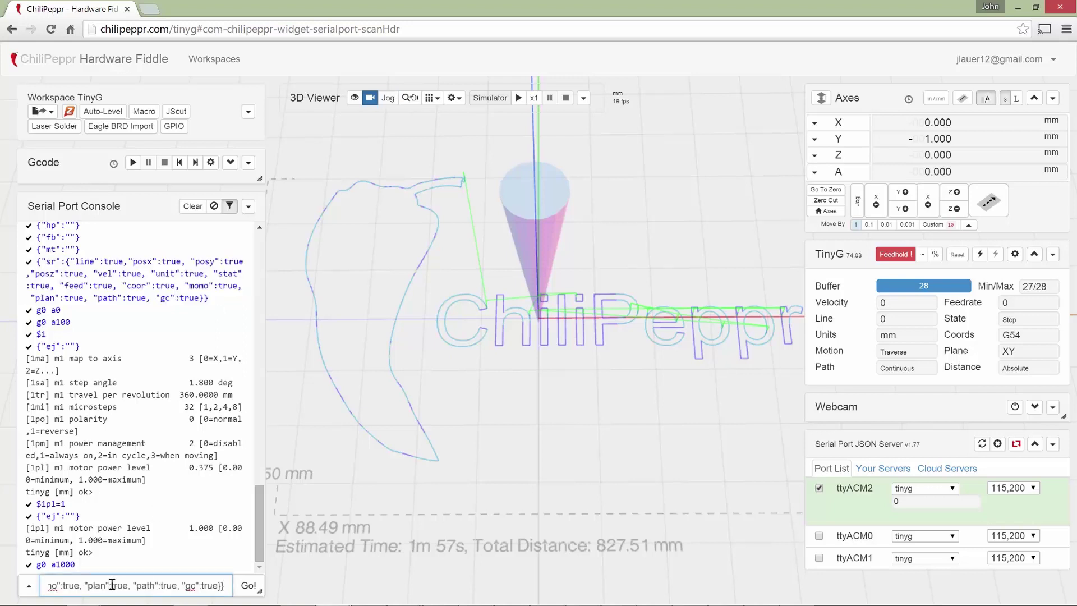
key("Left")
key("Left")
key("Left")
key("Left")
key("Left")
key("Left")
key("ctrl+Left")
key("ctrl+Left")
key("ctrl+Left")
key("ctrl+Left")
key("ctrl+Left")
key("ctrl+Left")
key("ctrl+Left")
key("ctrl+Left")
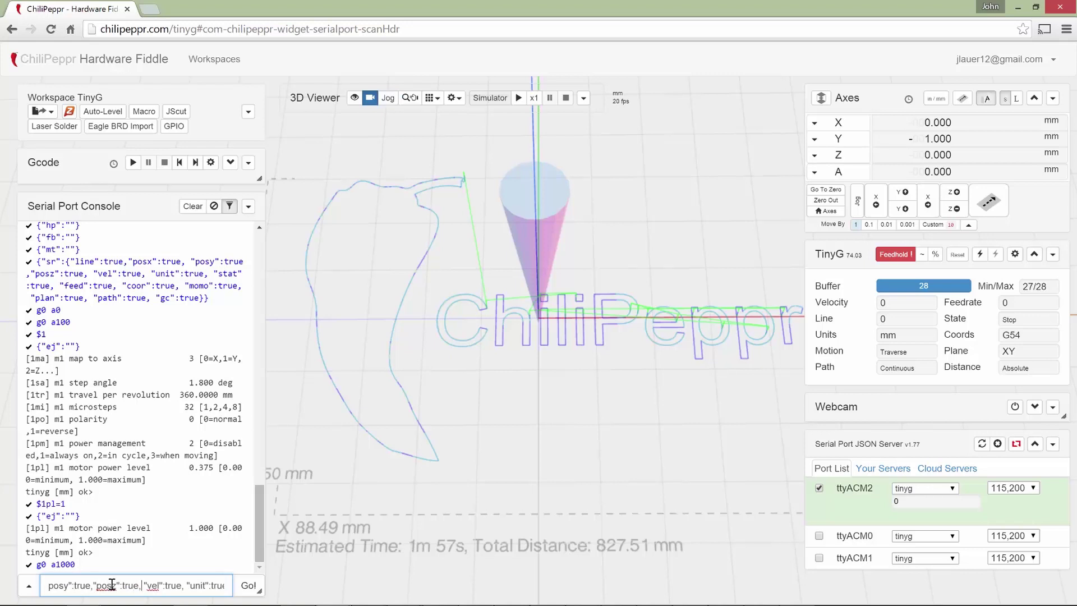
type("\"posz\":true,")
key("Return")
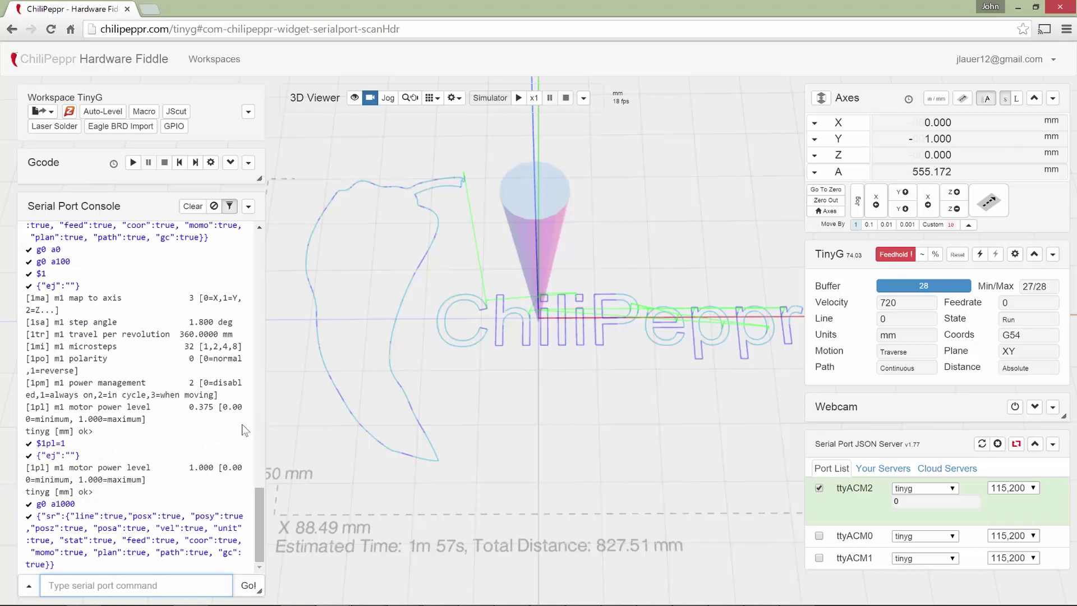
Send $a to list the TinyG's A-axis settings
key("Up")
key("Up")
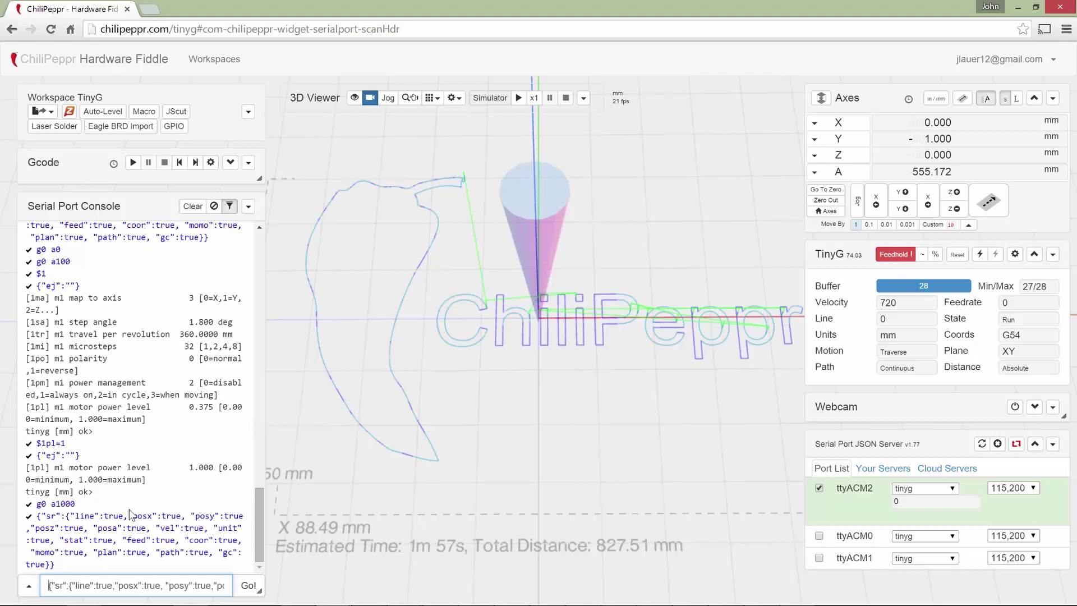
key("Return")
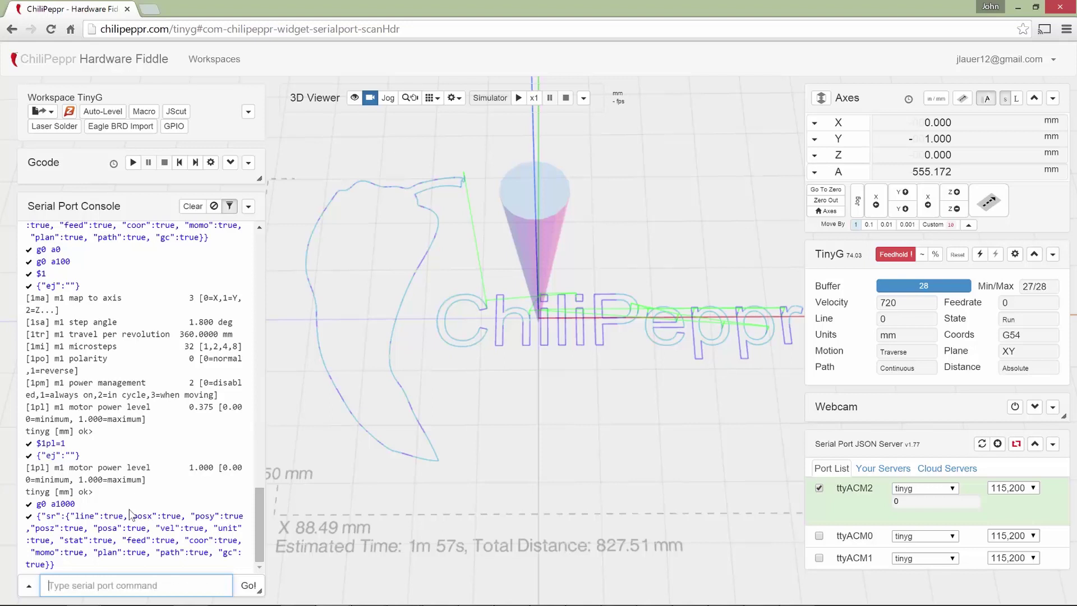
type("$a")
key("Return")
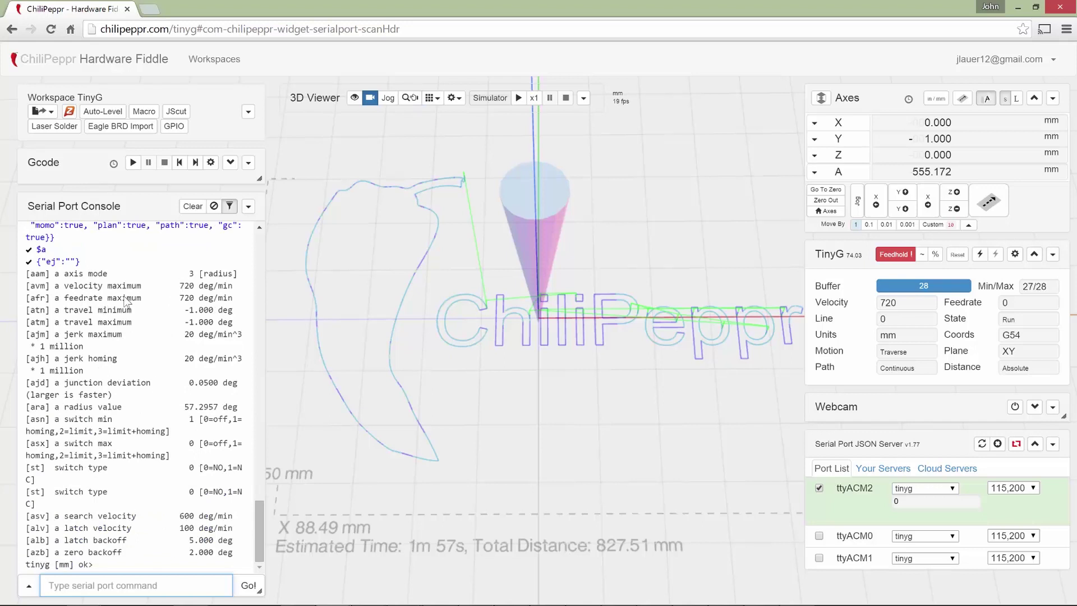
Set A-axis velocity and feedrate maximums to 10000 with $avm=10000 and $afr=10000, and prepare the F10000 move
type("$a")
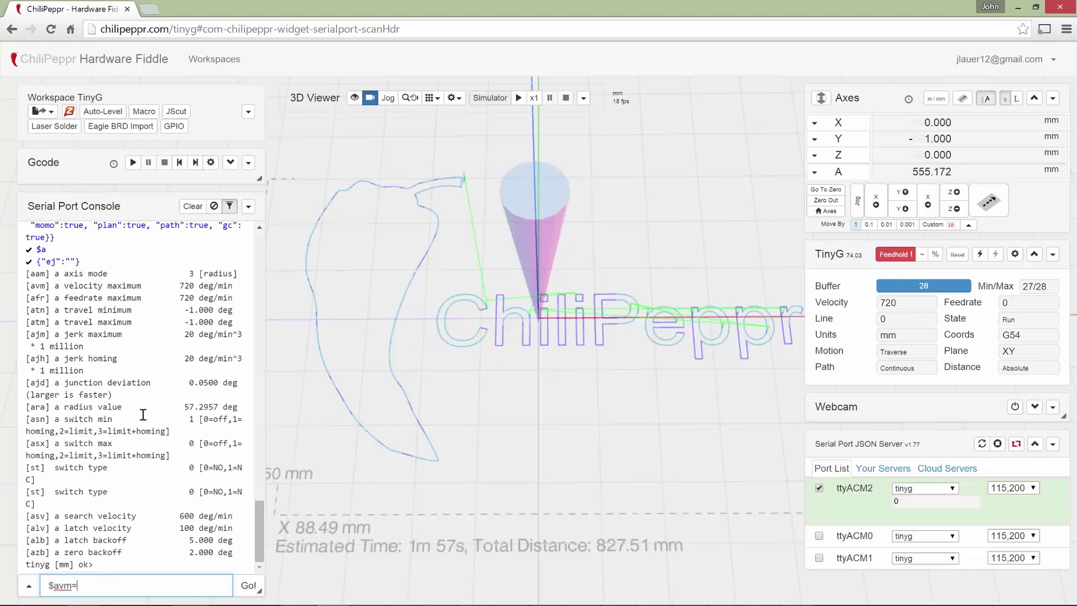
type("vm=10000")
key("Return")
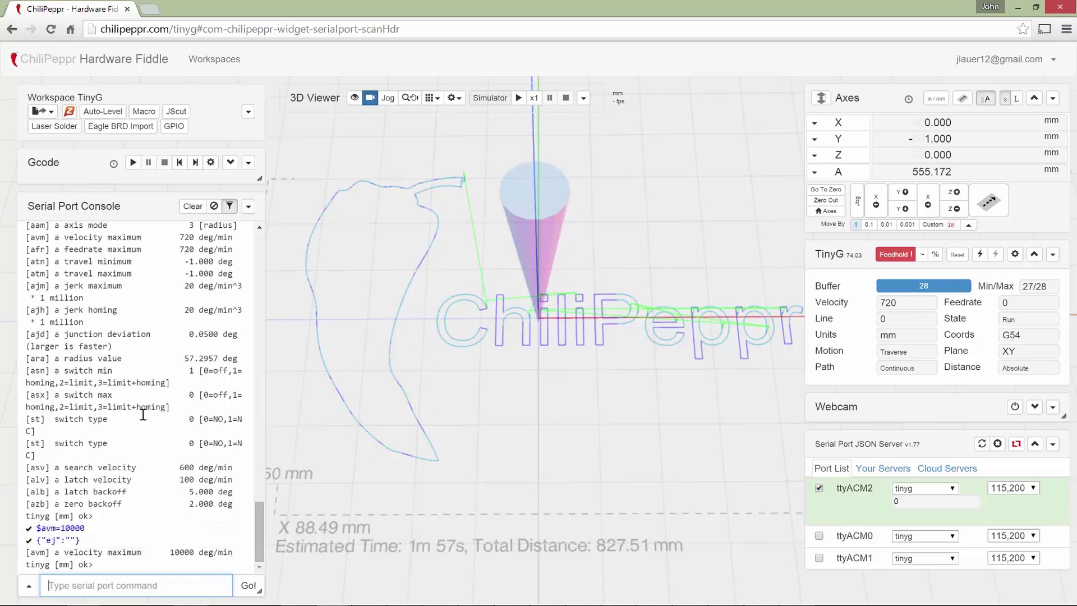
type("$afr")
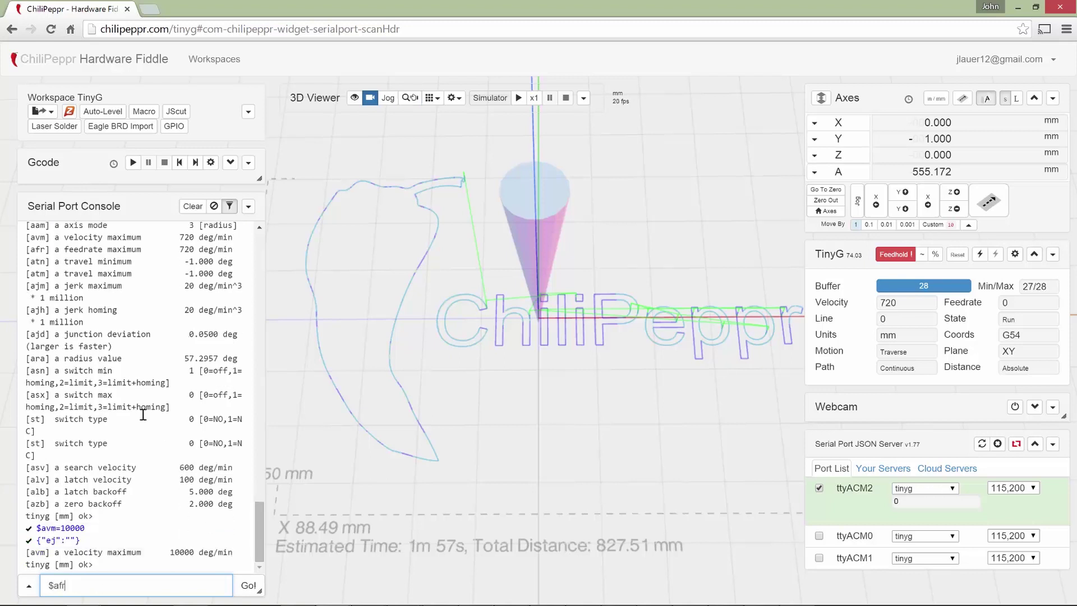
type("=10000")
key("Return")
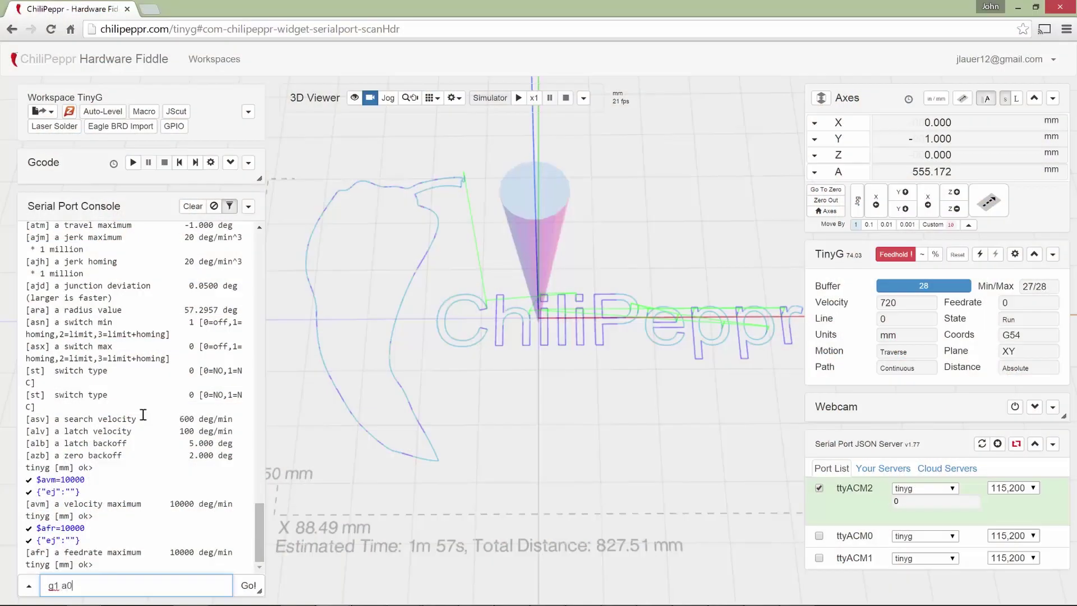
type("0 f10000")
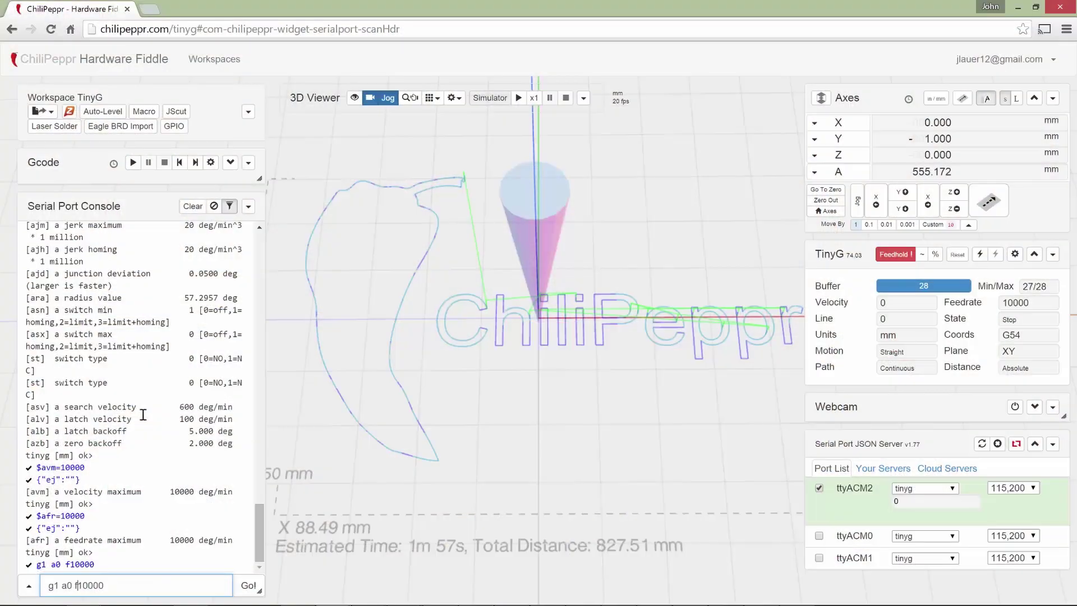
key("Up")
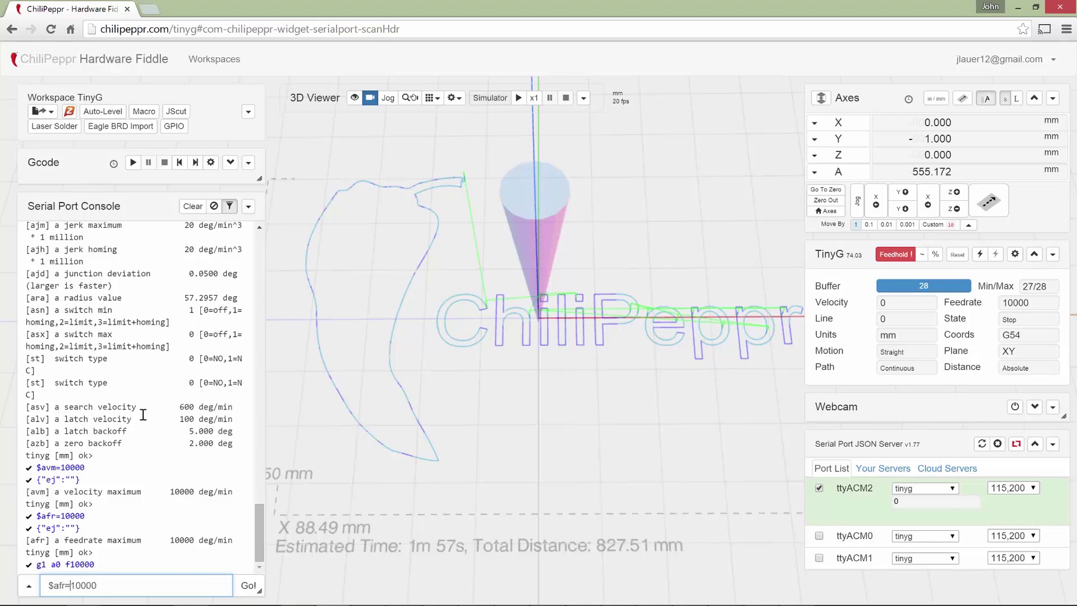
Raise the A-axis feedrate and velocity maximums to 30000 with $afr=30000 and $avm=30000
key("Left")
key("Left")
key("Left")
key("Left")
key("BackSpace")
type("3")
key("Return")
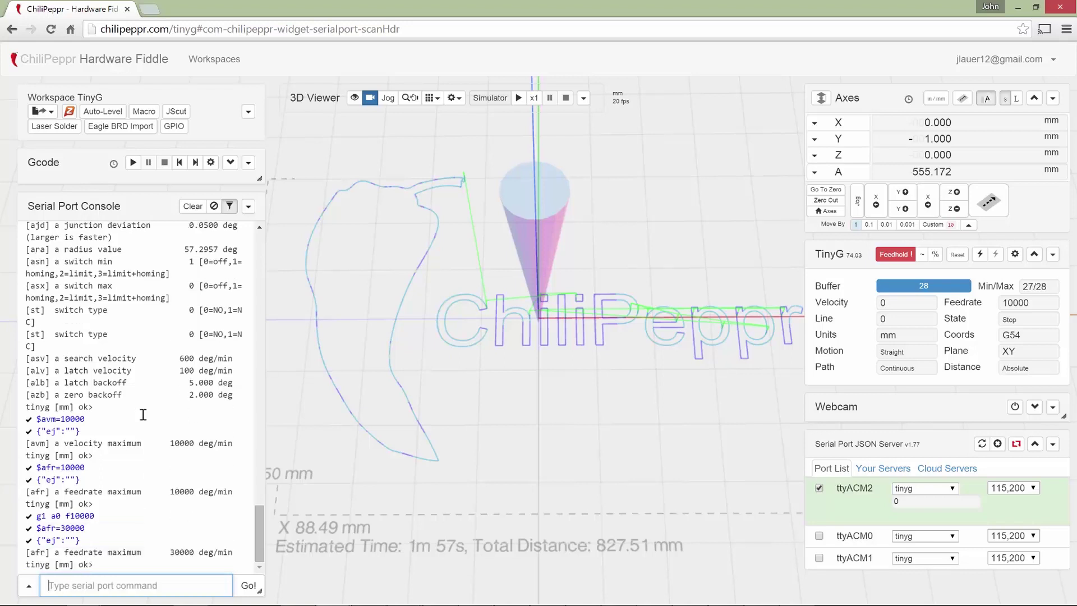
key("Up")
key("Up")
key("Up")
key("Up")
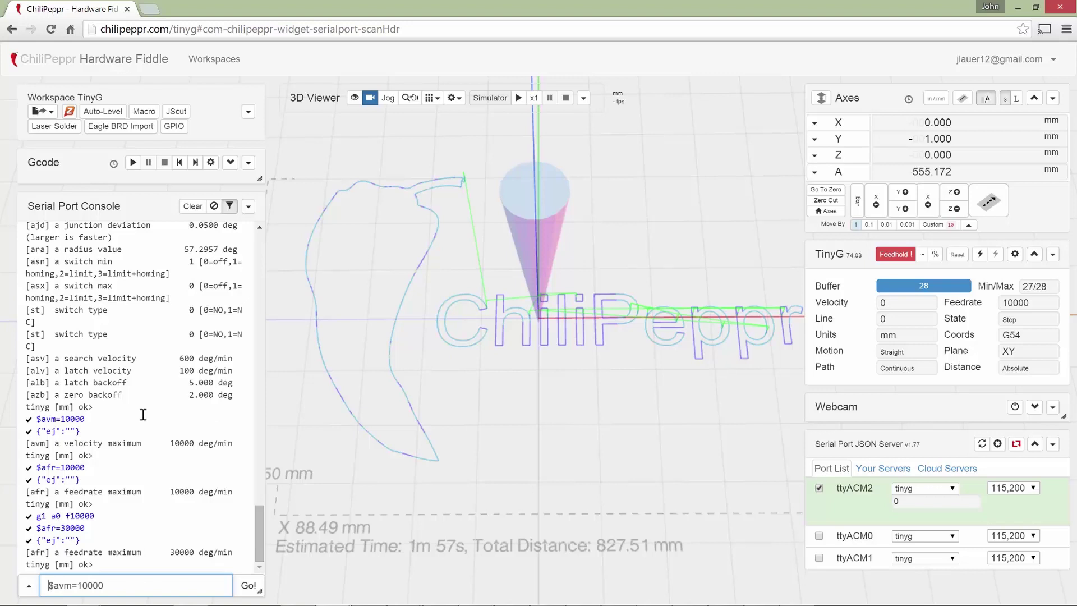
key("BackSpace")
type("3")
key("Return")
key("Up")
key("Up")
key("Up")
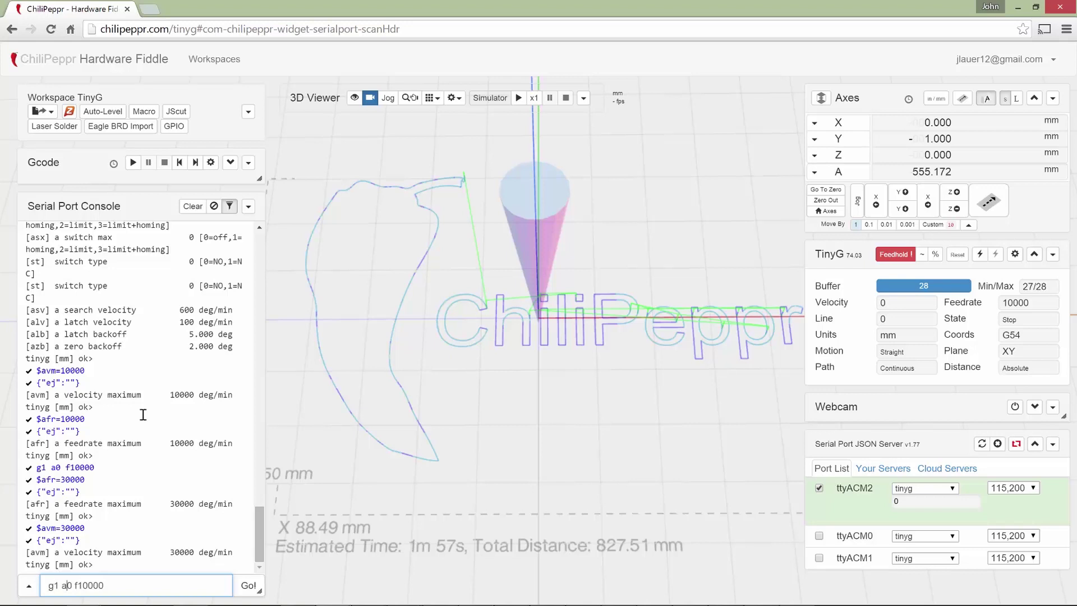
Resend the {"sr":...} status report configuration command from history
key("Down")
key("Down")
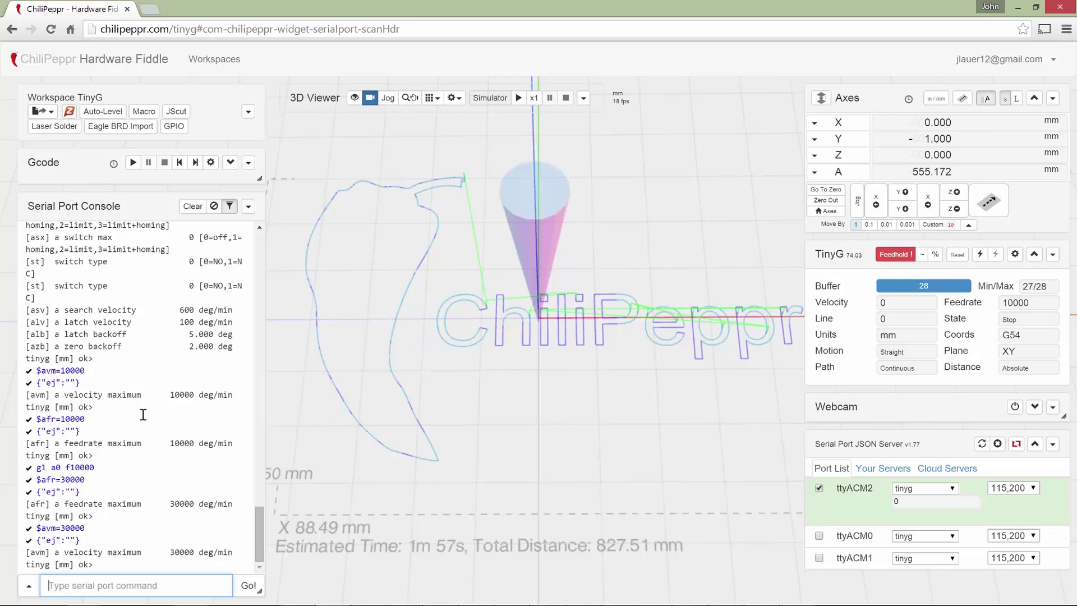
key("Up")
key("Up")
key("Up")
key("Up")
key("Up")
key("Up")
key("Up")
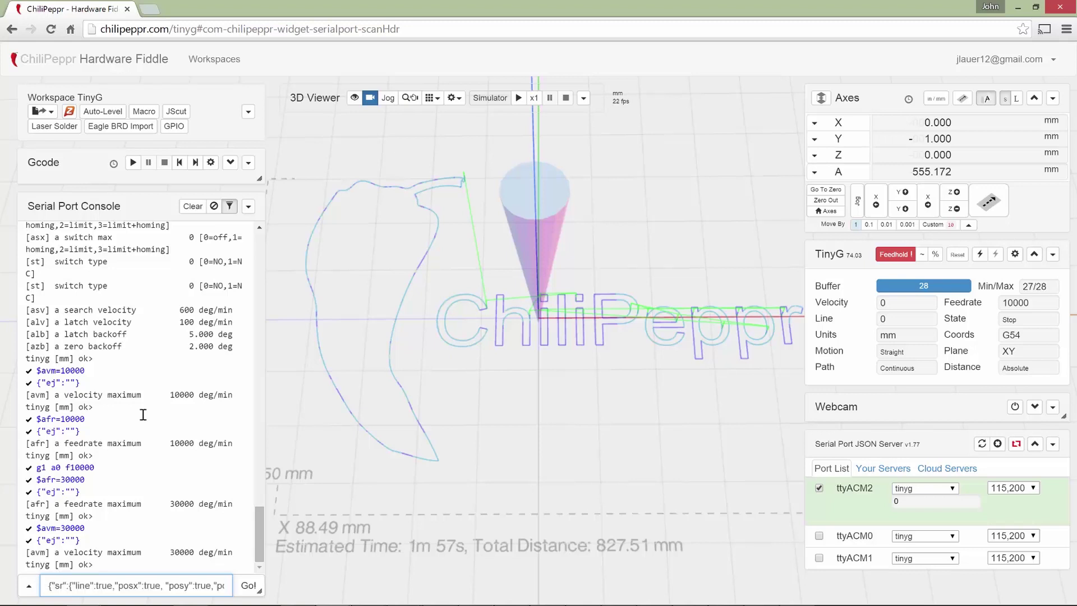
key("Up")
key("Down")
key("Right")
key("Right")
key("Right")
key("Right")
key("Right")
key("Right")
key("Right")
key("Right")
key("Right")
key("Right")
key("Right")
key("Right")
key("Right")
key("Right")
key("Right")
key("Right")
key("Right")
key("Right")
key("Right")
key("Right")
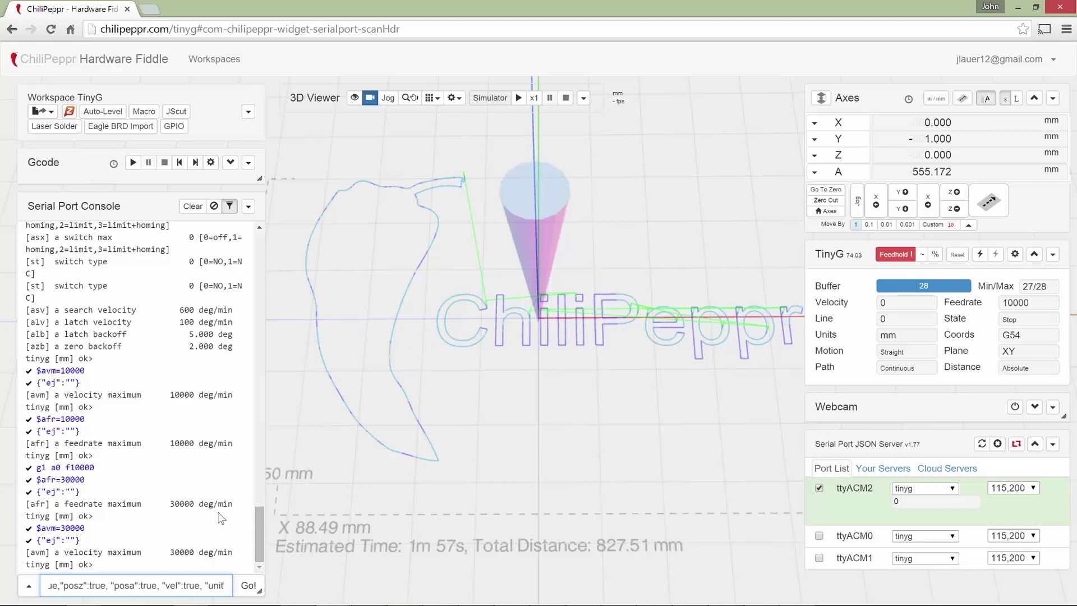
key("Return")
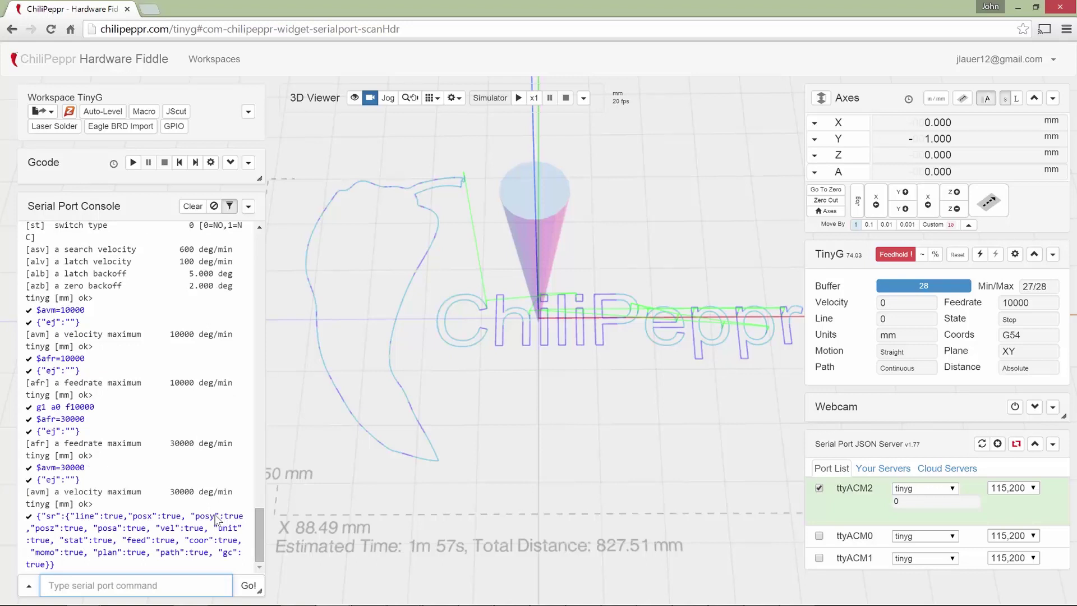
Send g1 a0 f10000, then an edited G1 move of the A axis to 100
type("g")
key("Up")
key("Up")
key("Up")
key("Up")
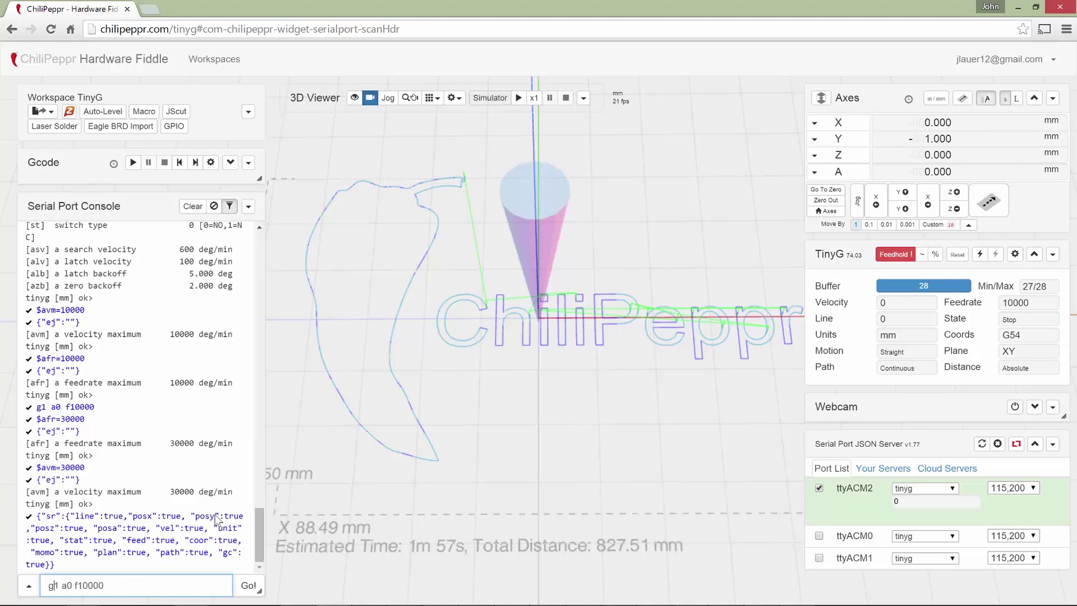
key("Return")
key("Up")
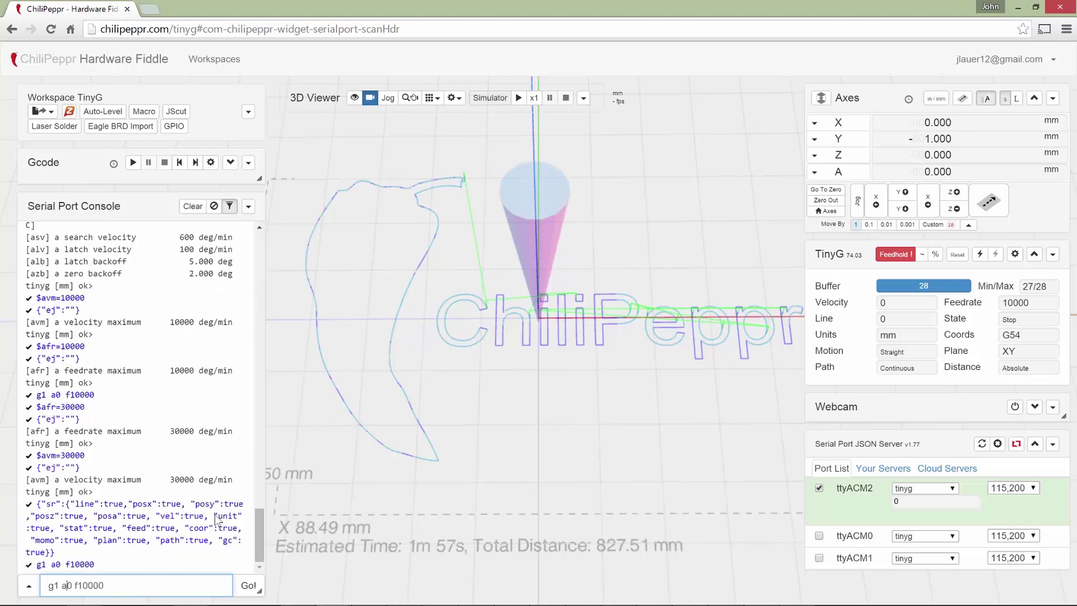
type("1")
key("Return")
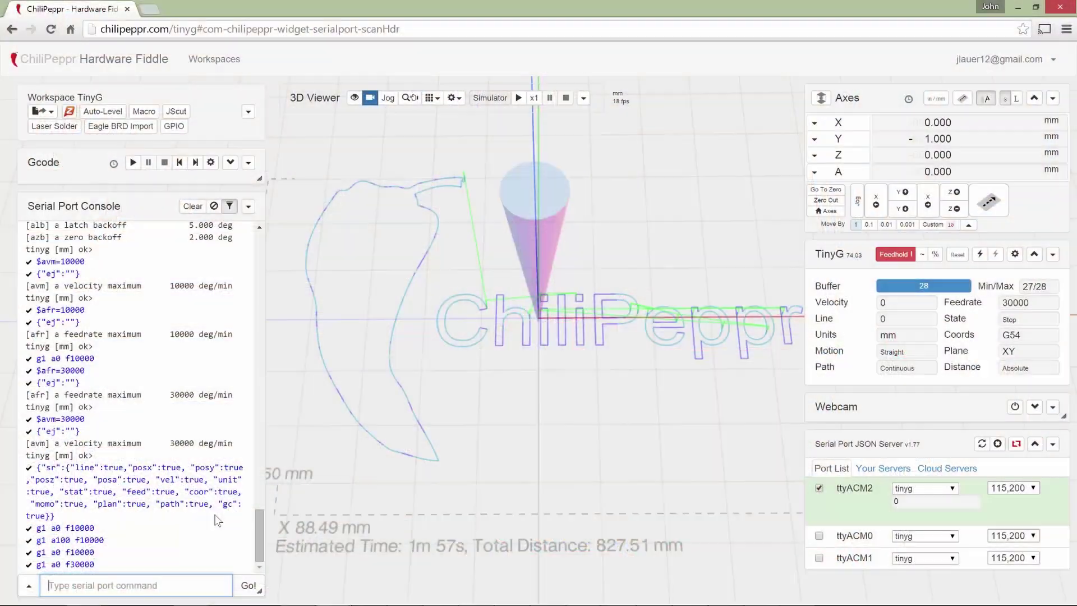
Send g1 a100 f30000 and g1 a1000 f30000, then g1 a0 y2 f30000
key("Up")
type("10")
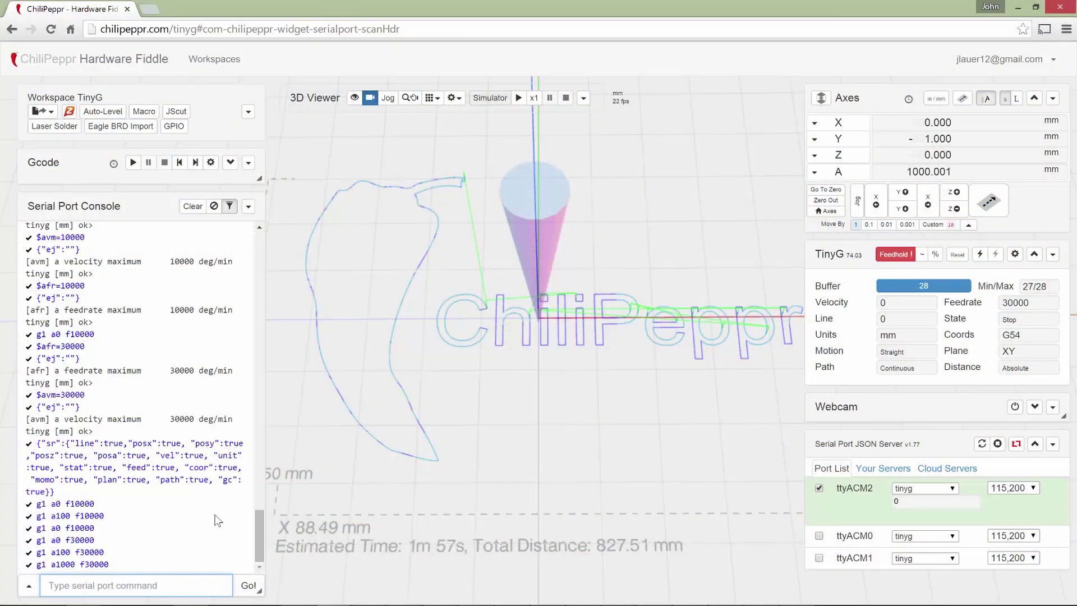
key("Up")
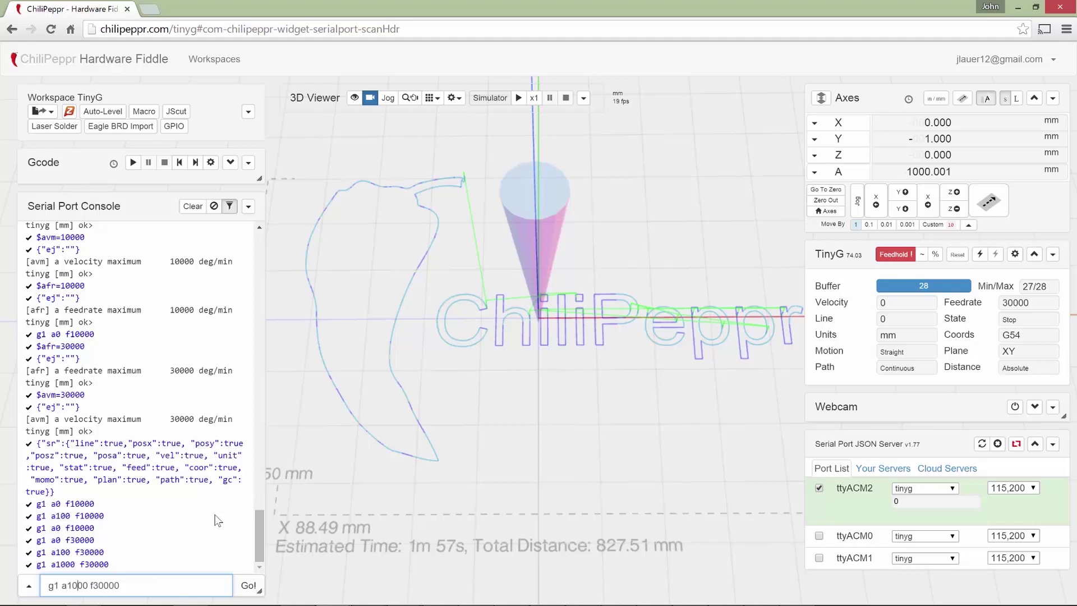
key("BackSpace")
key("BackSpace")
key("BackSpace")
key("BackSpace")
type("a")
key("Right")
type("y")
type("5")
key("BackSpace")
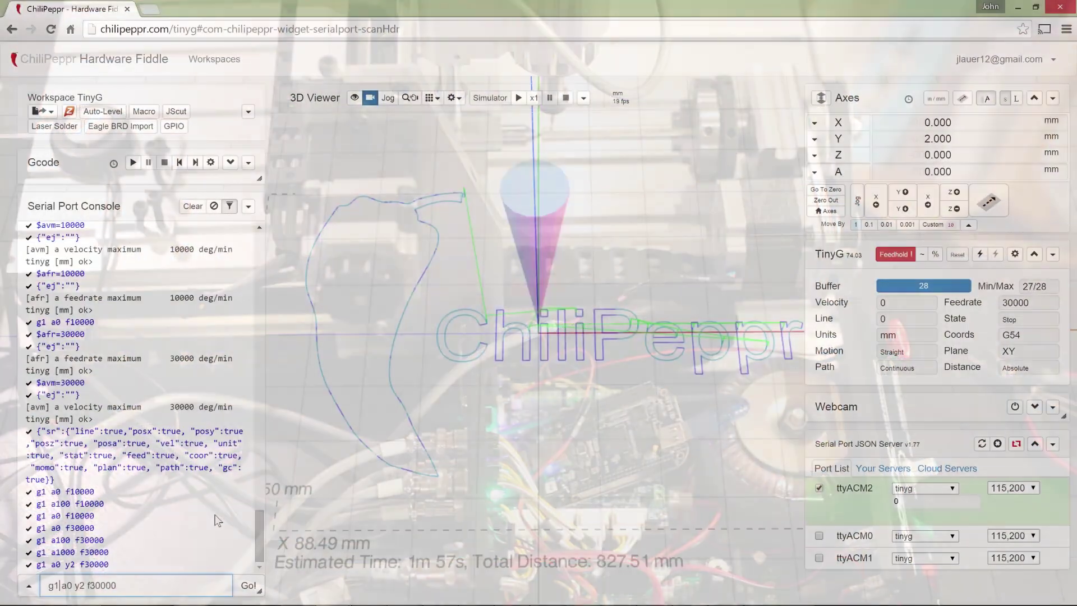
key("Right")
key("Right")
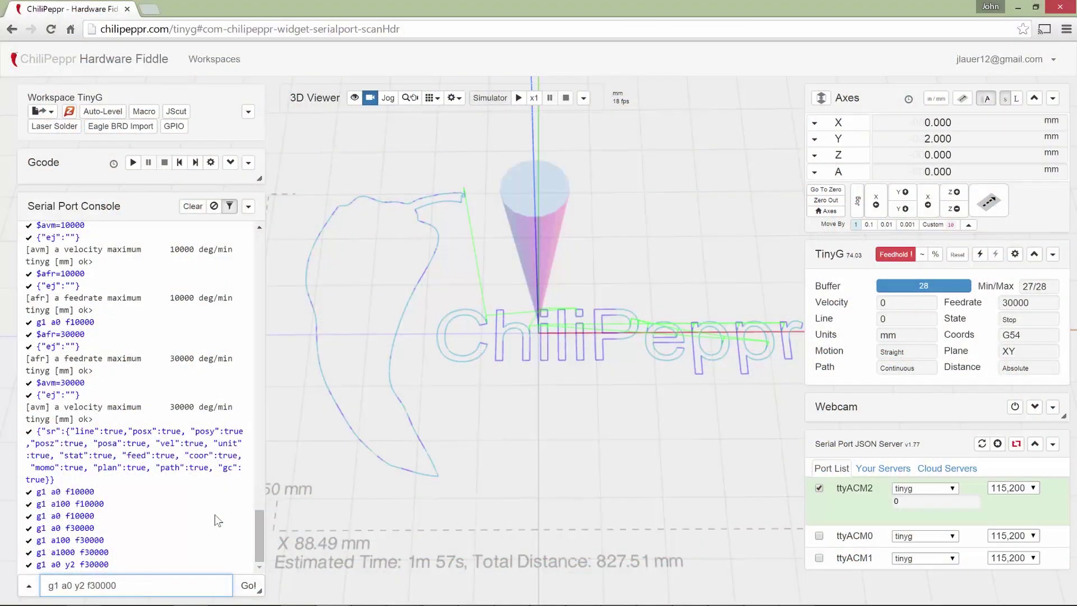
type("1000 y-")
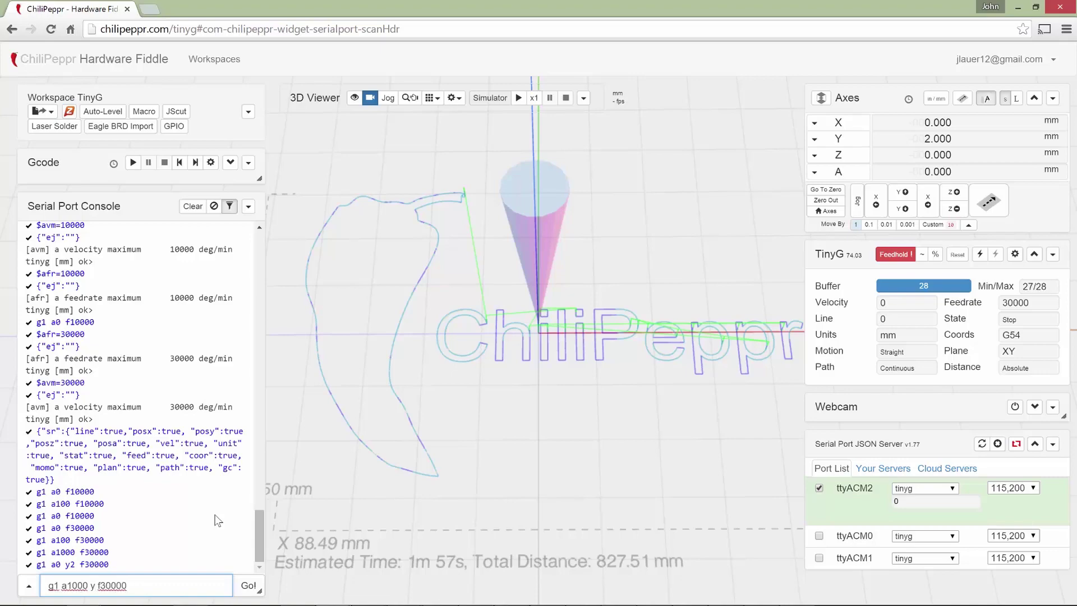